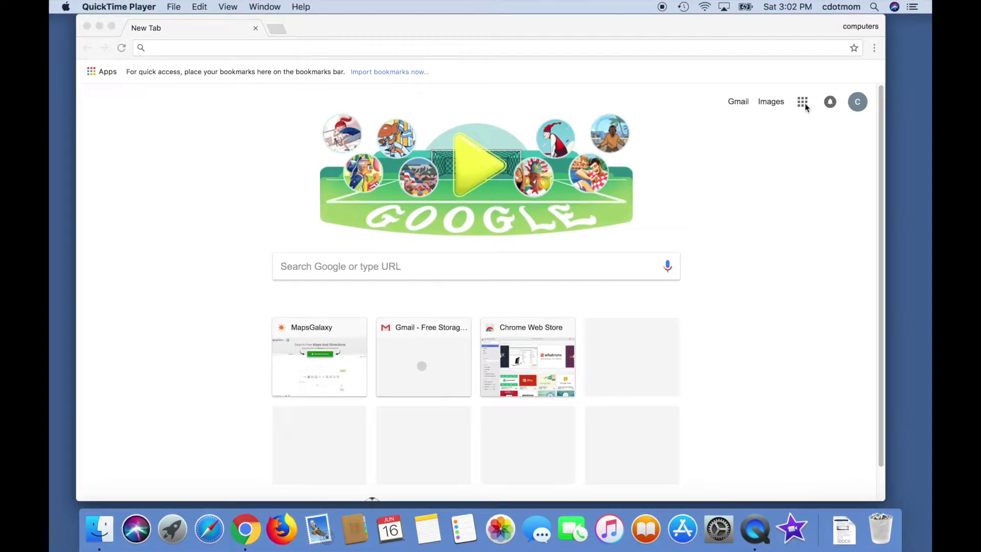
Open Google Drive from the Google apps grid in the browser
left_click(803, 104)
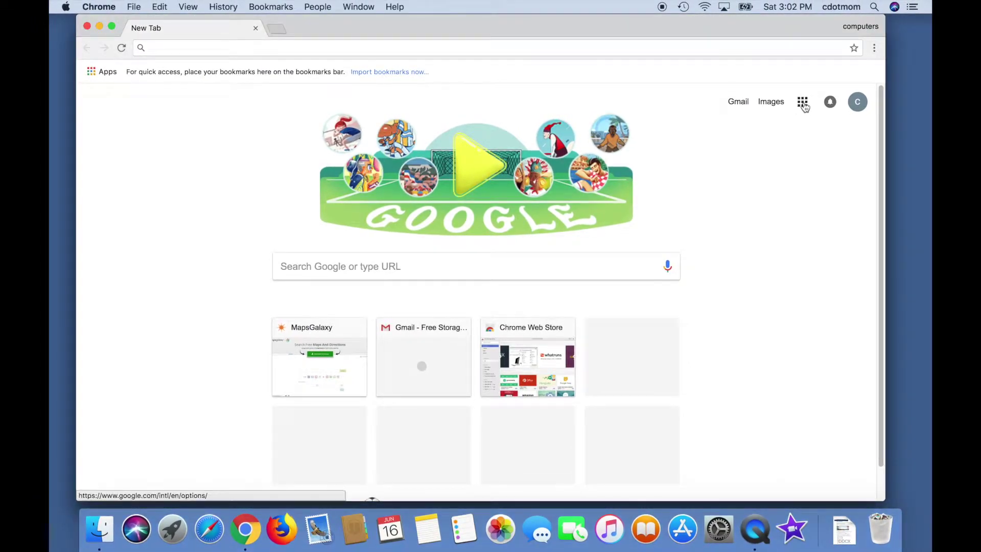
left_click(804, 104)
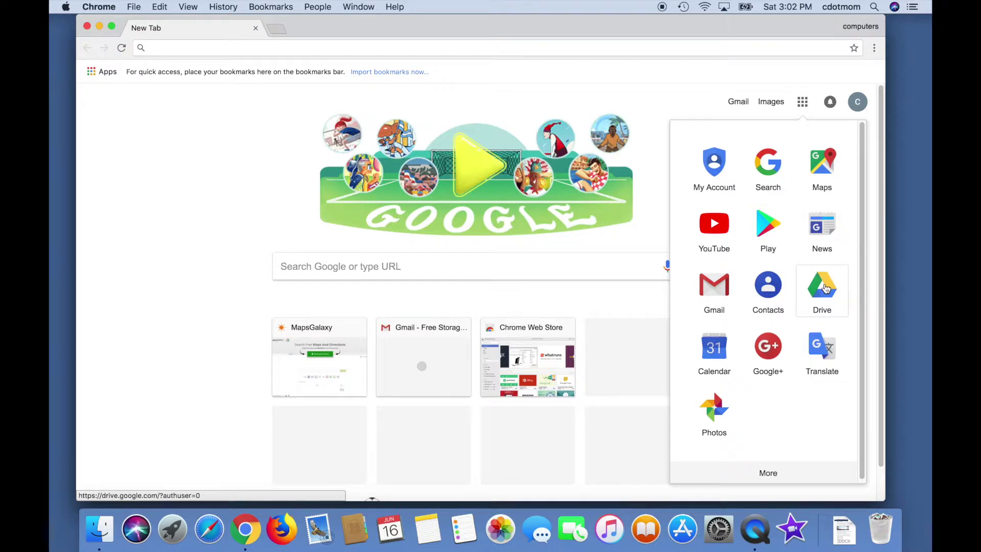
left_click(823, 287)
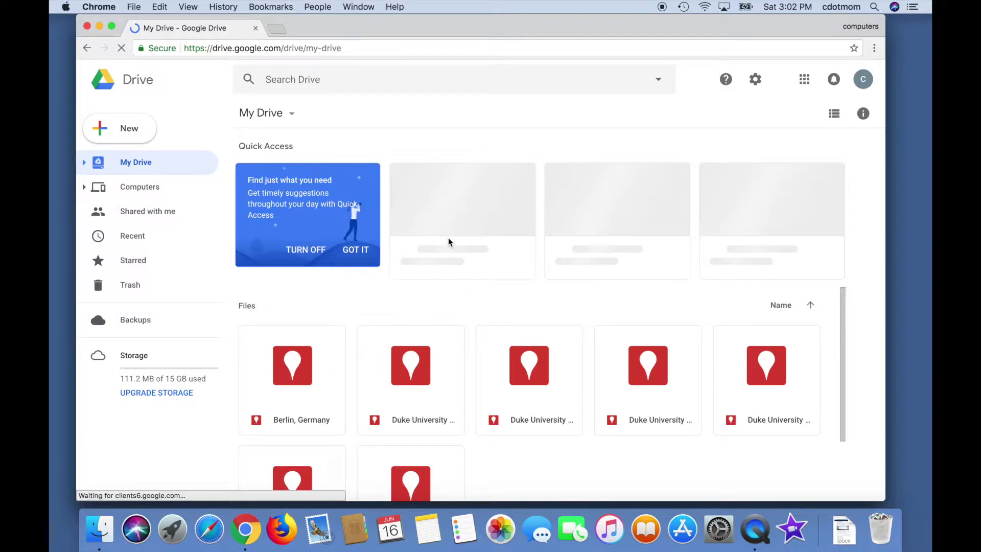
Upload Sample spreadsheet.xlsx from the Desktop into My Drive
left_click(128, 128)
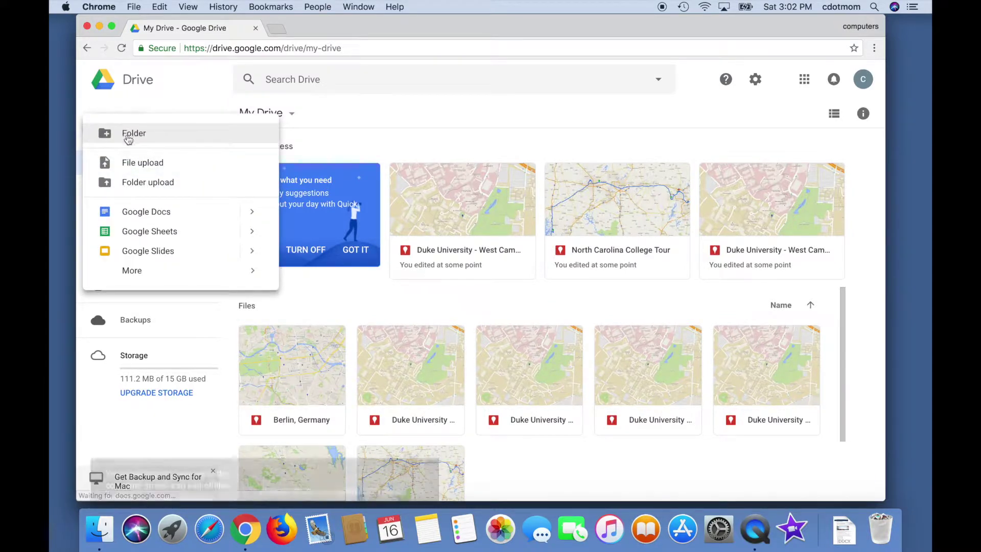
left_click(144, 163)
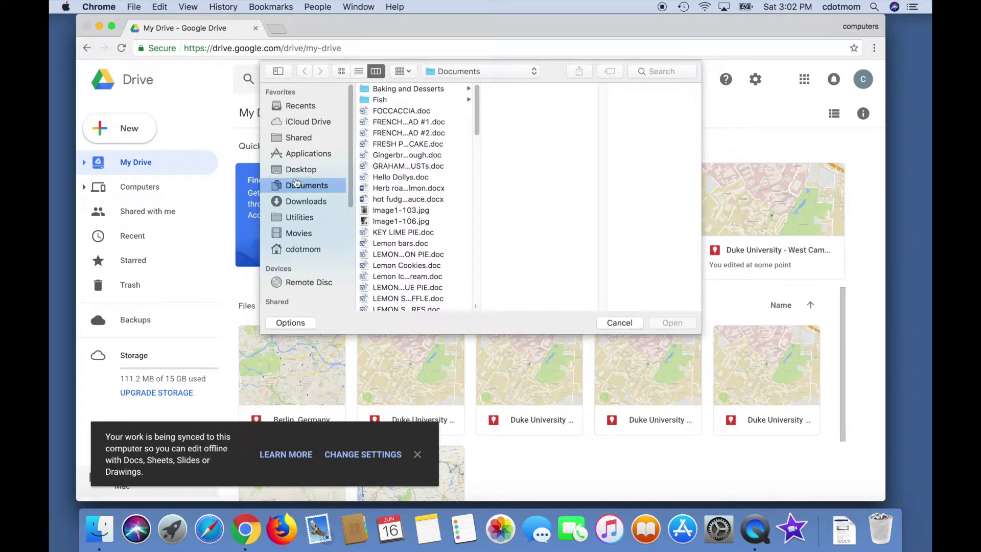
left_click(314, 172)
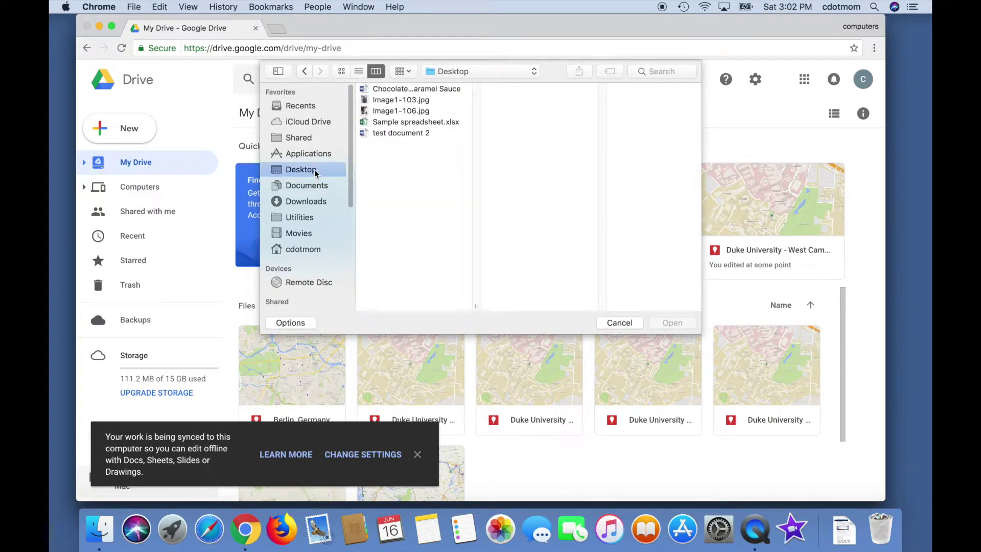
left_click(405, 123)
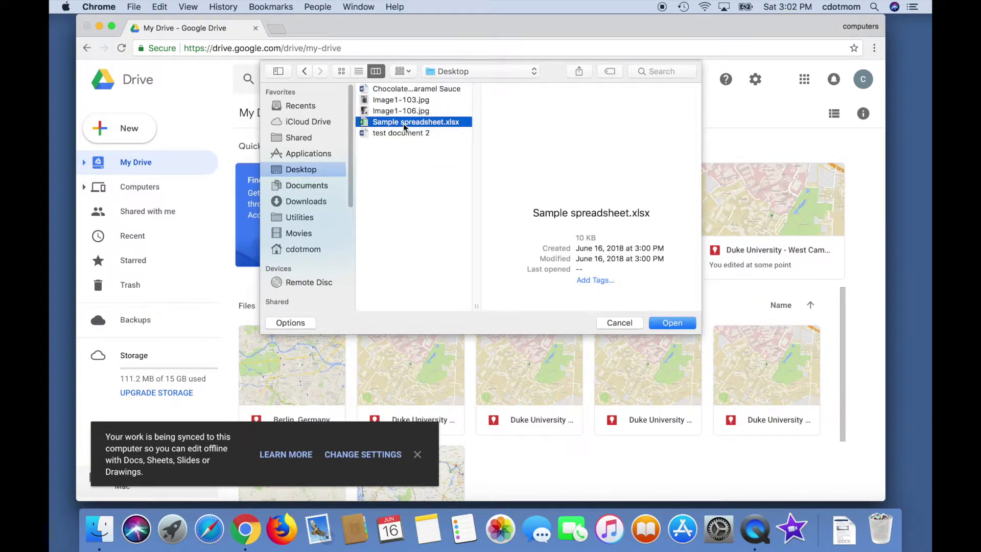
left_click(672, 322)
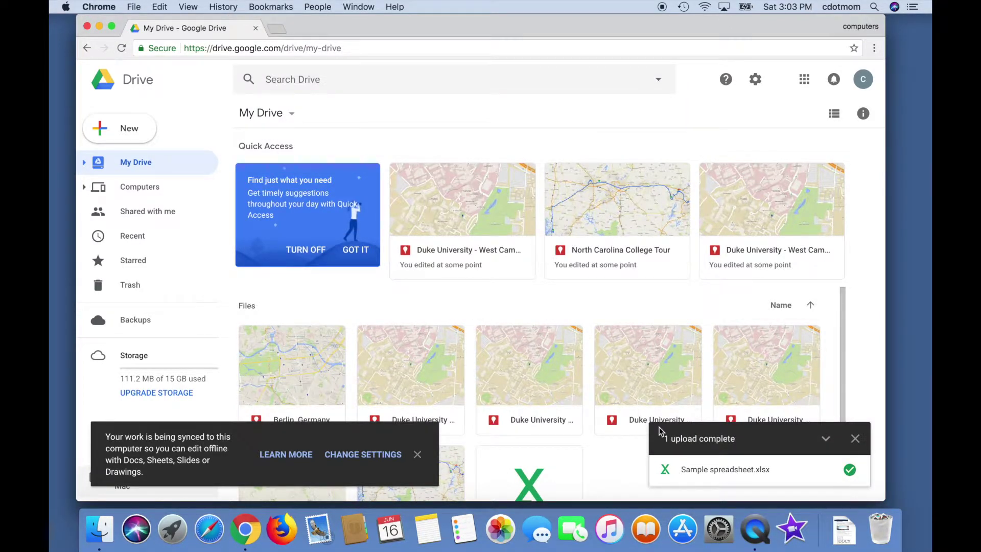
Dismiss the '1 upload complete' panel and the offline sync notice
mouse_move(731, 469)
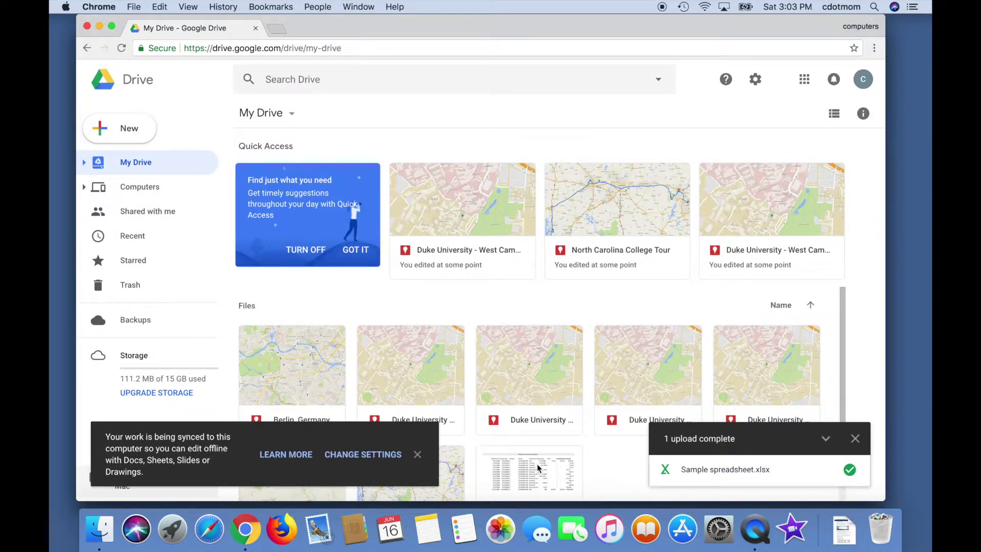
left_click(855, 439)
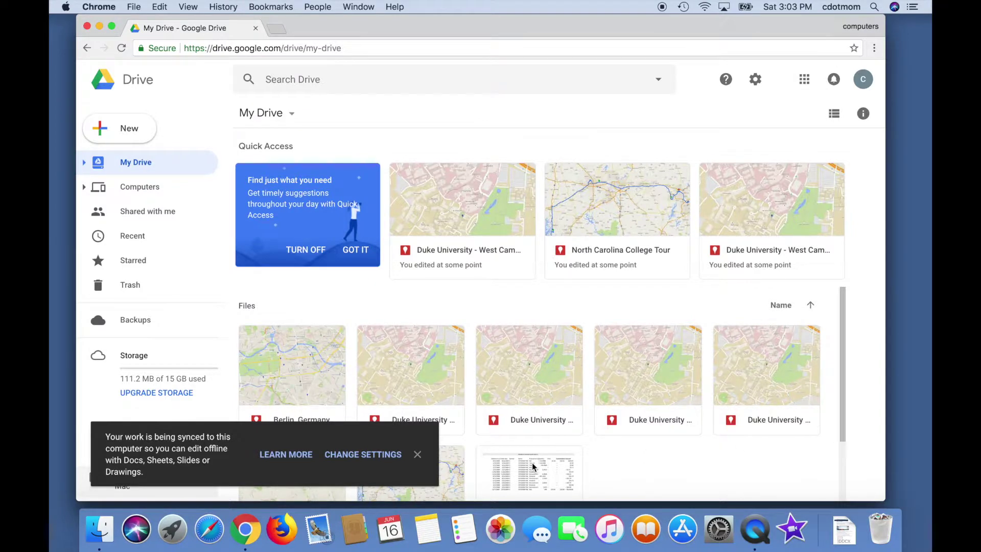
left_click(417, 455)
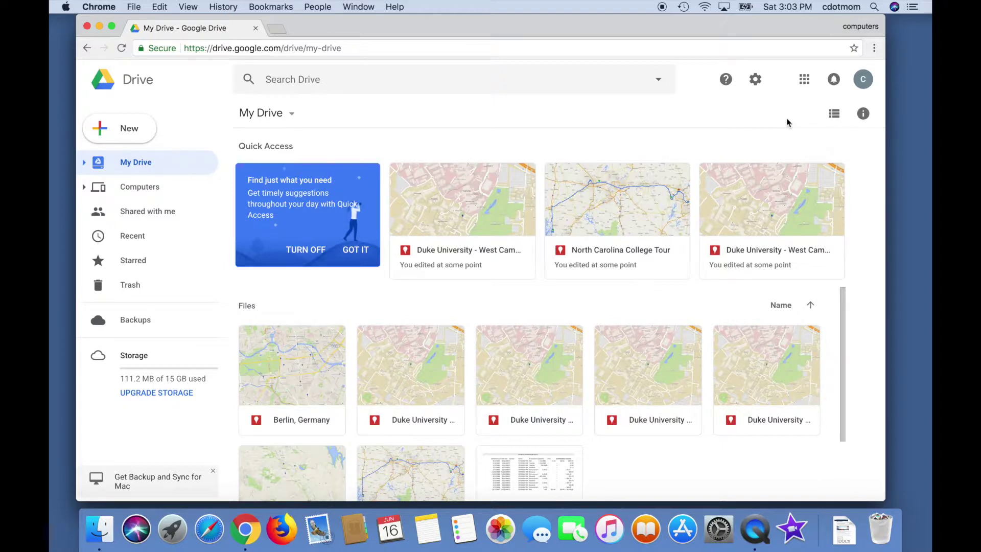
left_click(756, 82)
Enable 'Convert uploaded files to Google Docs editor format' in Drive settings and save
left_click(699, 115)
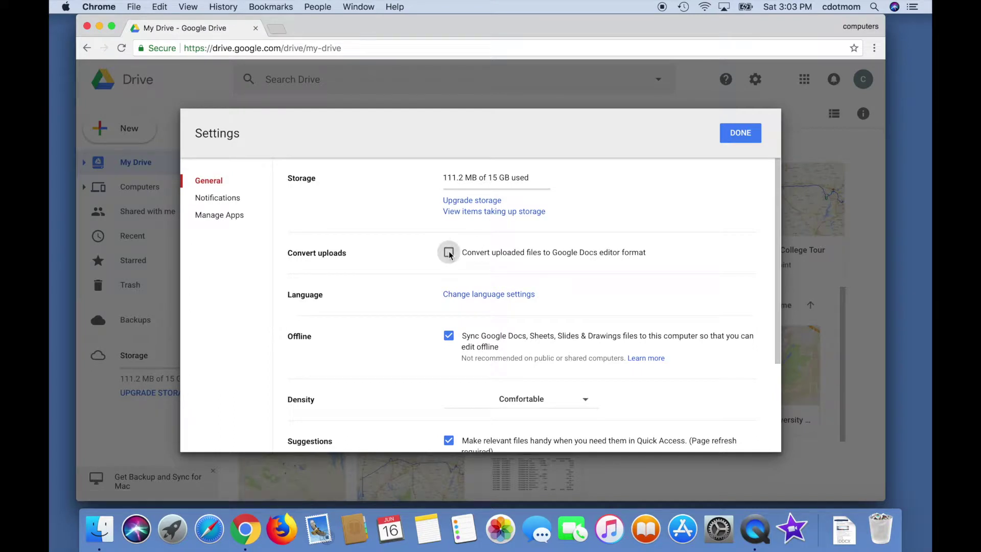
left_click(448, 253)
left_click(748, 143)
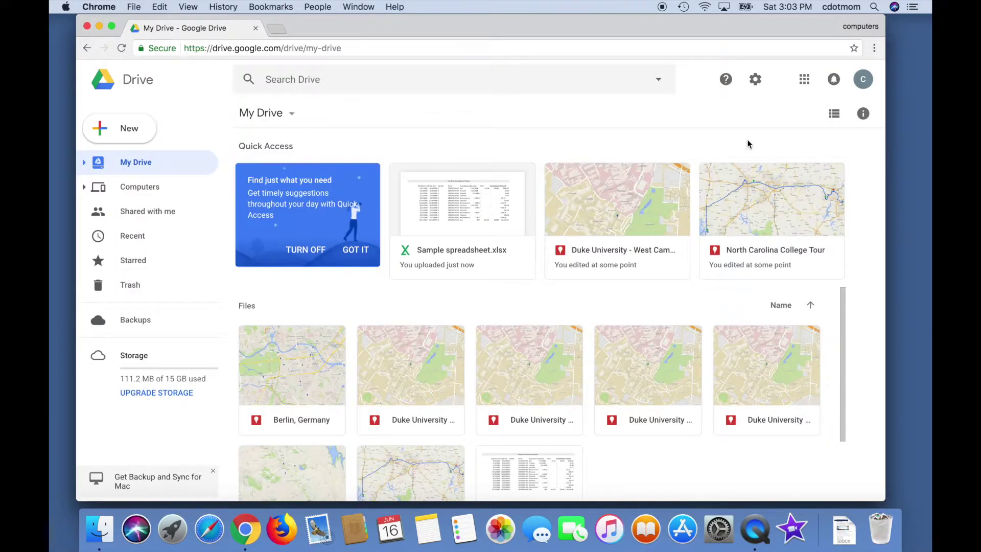
left_click(136, 135)
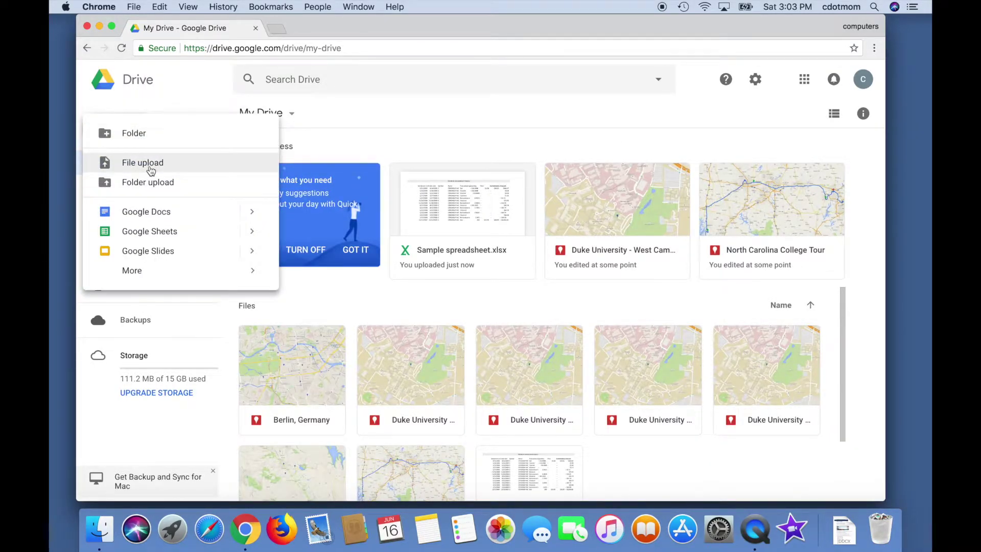
Upload Sample spreadsheet.xlsx from the Desktop again to get a converted Google Sheets copy
left_click(142, 162)
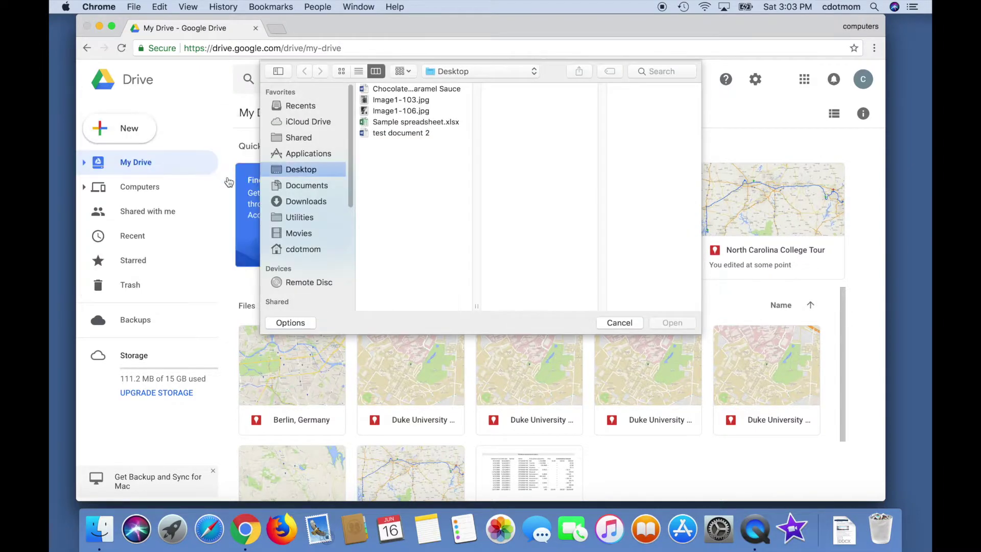
left_click(400, 122)
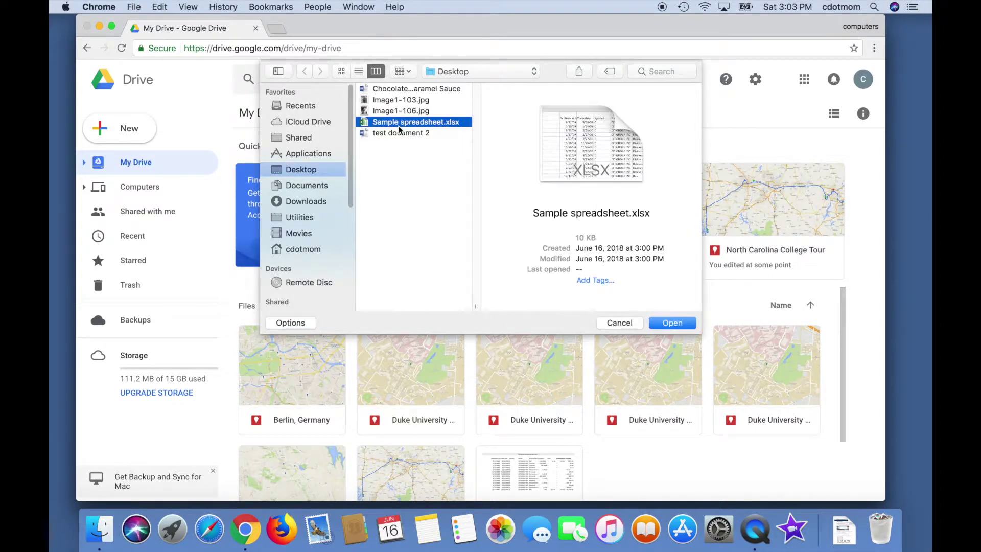
left_click(681, 322)
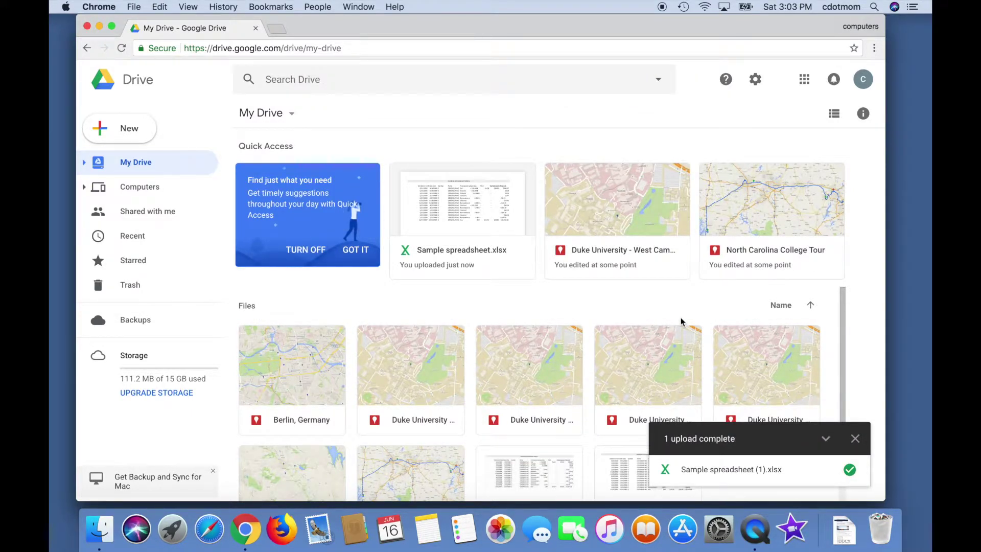
scroll(681, 321, "down", 3)
Open the converted Sample spreadsheet (1).xlsx and rename it 'Trades in a bad market'
left_click(531, 408)
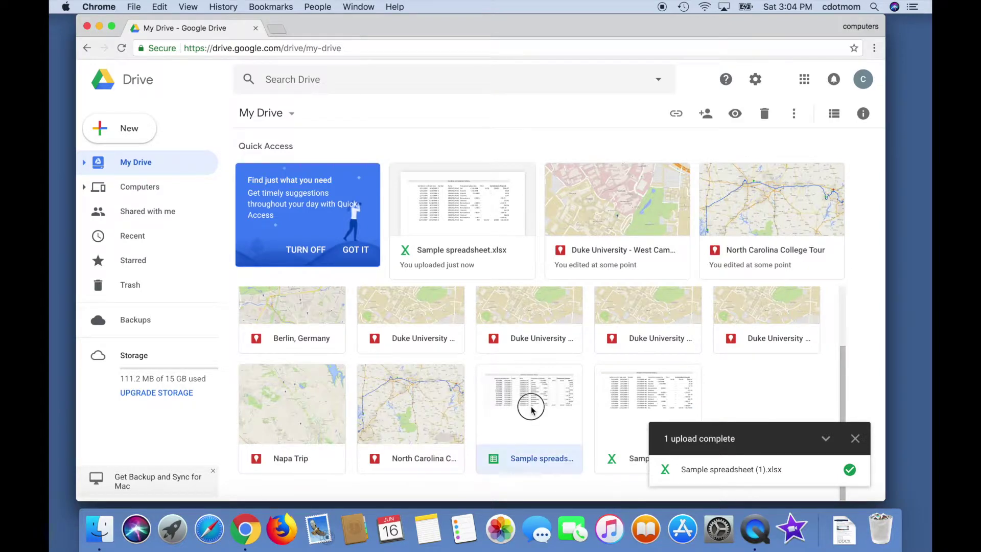
double_click(531, 409)
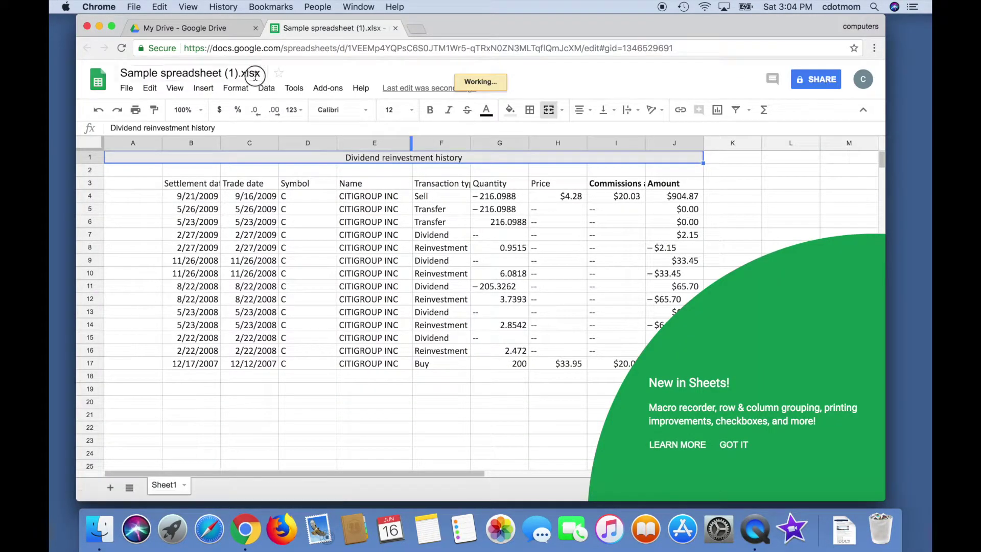
left_click(241, 72)
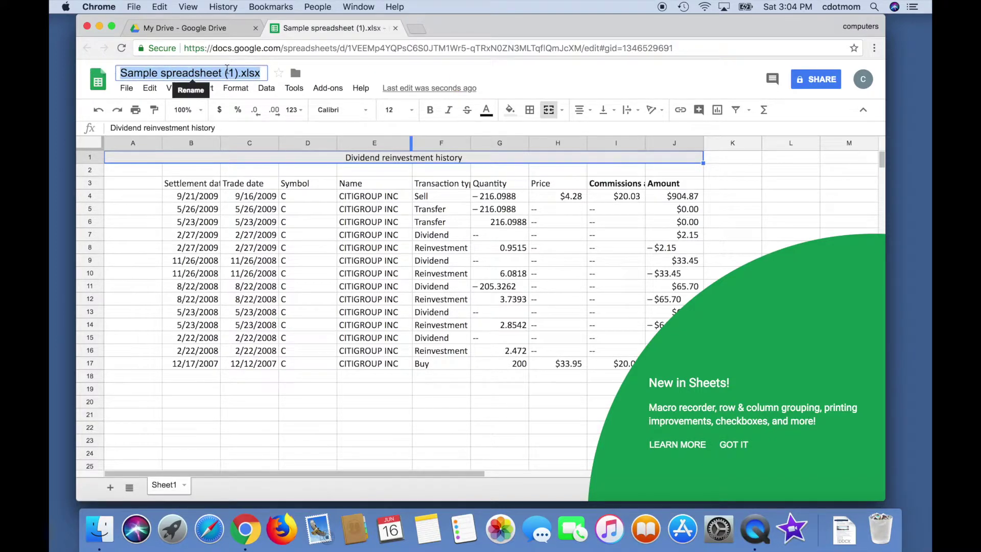
type("Trad")
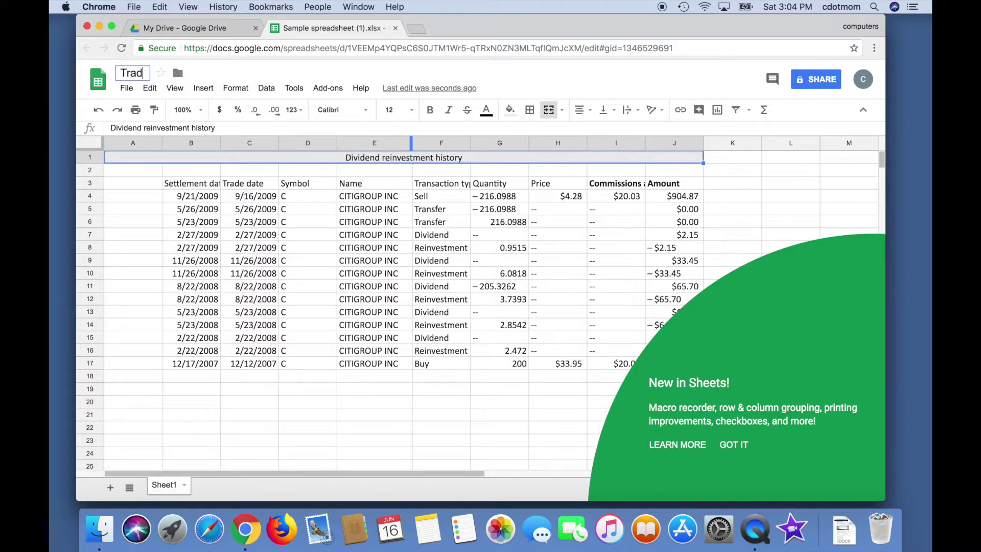
type("es in a bad market")
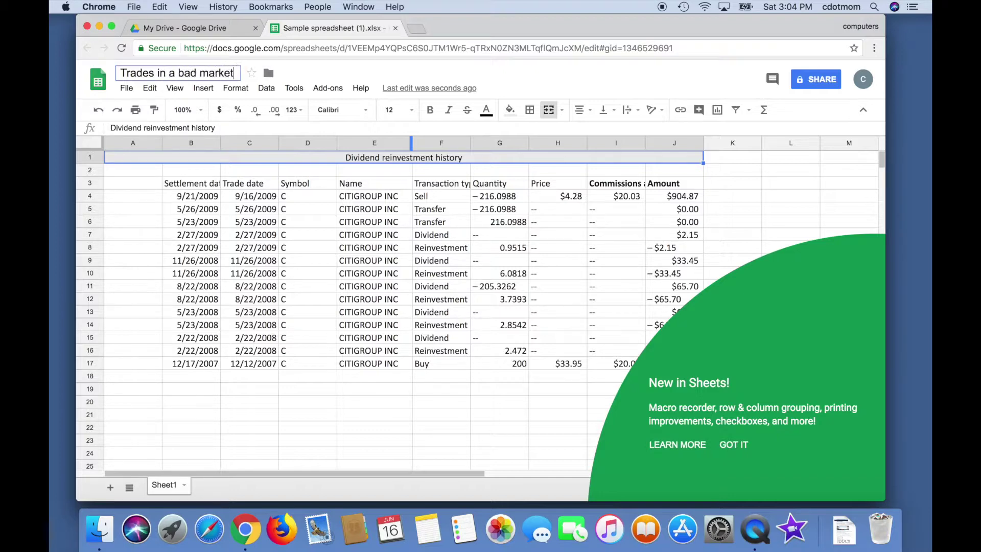
key("Return")
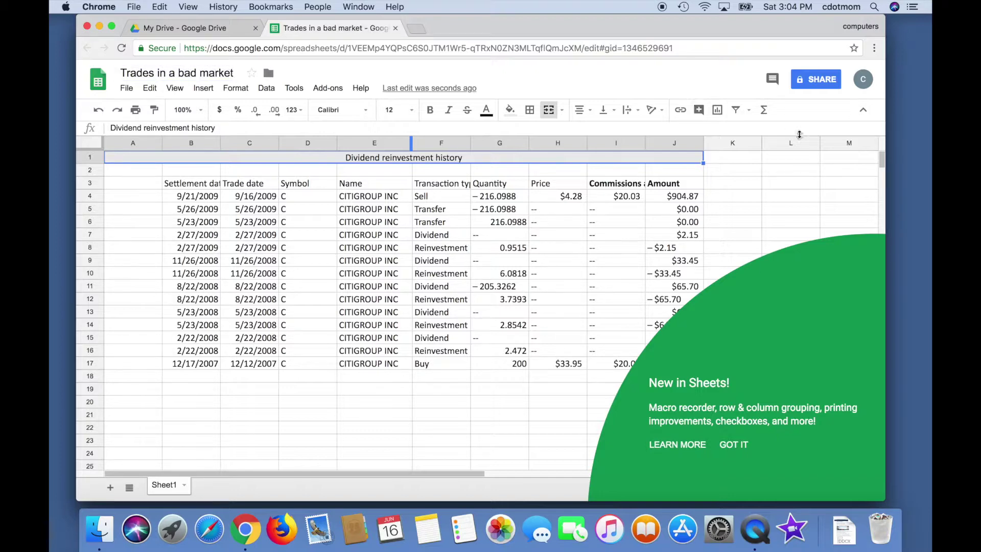
left_click(735, 444)
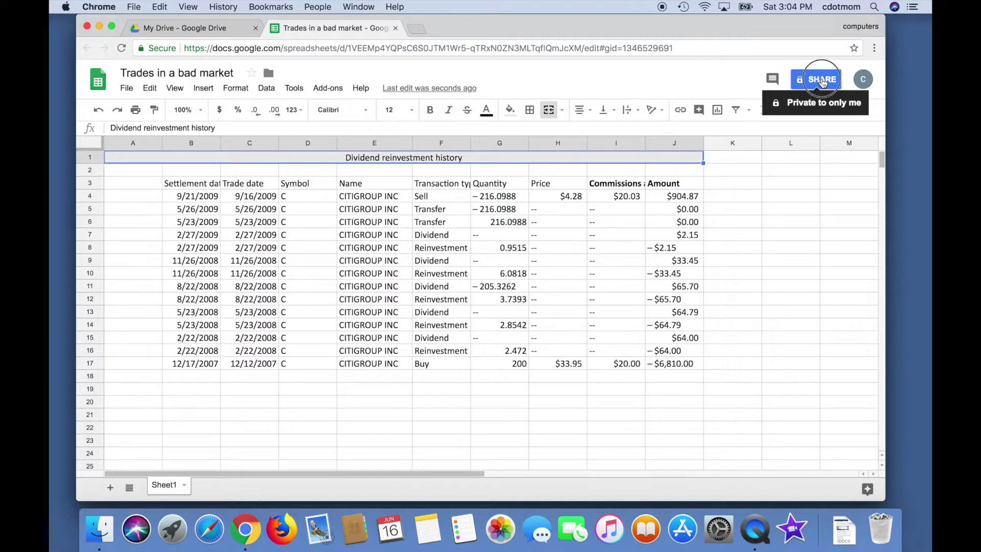
Start sharing the spreadsheet and add the recipient's e-mail address
left_click(823, 80)
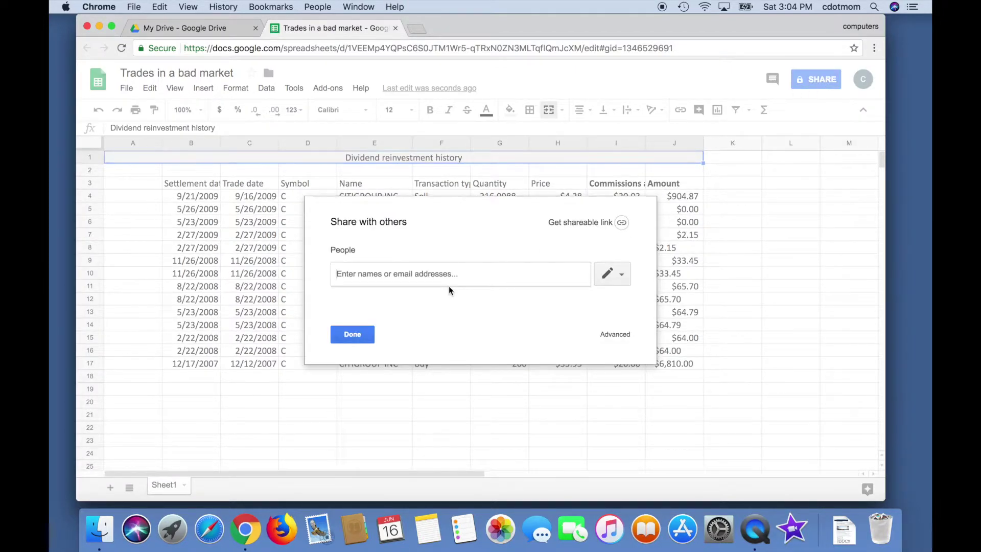
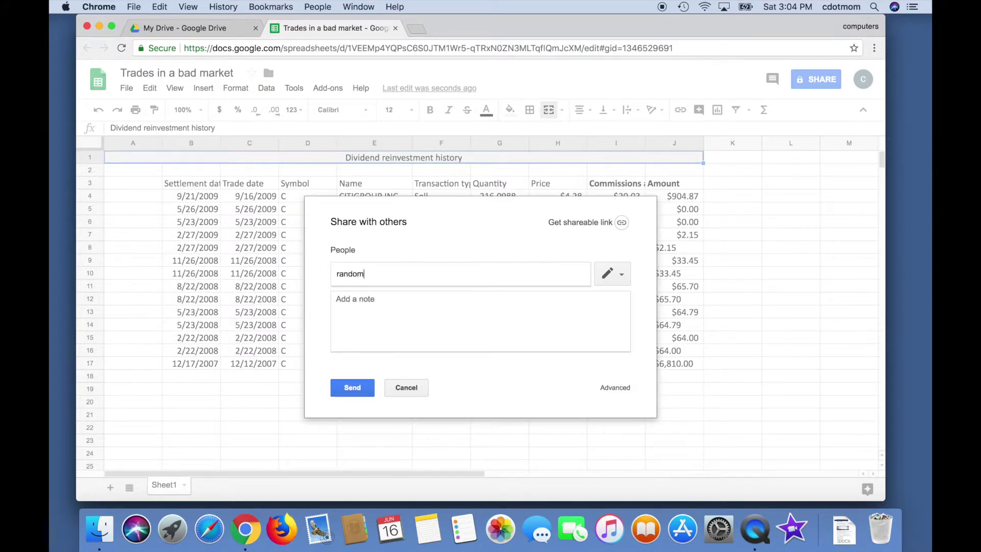
key("Return")
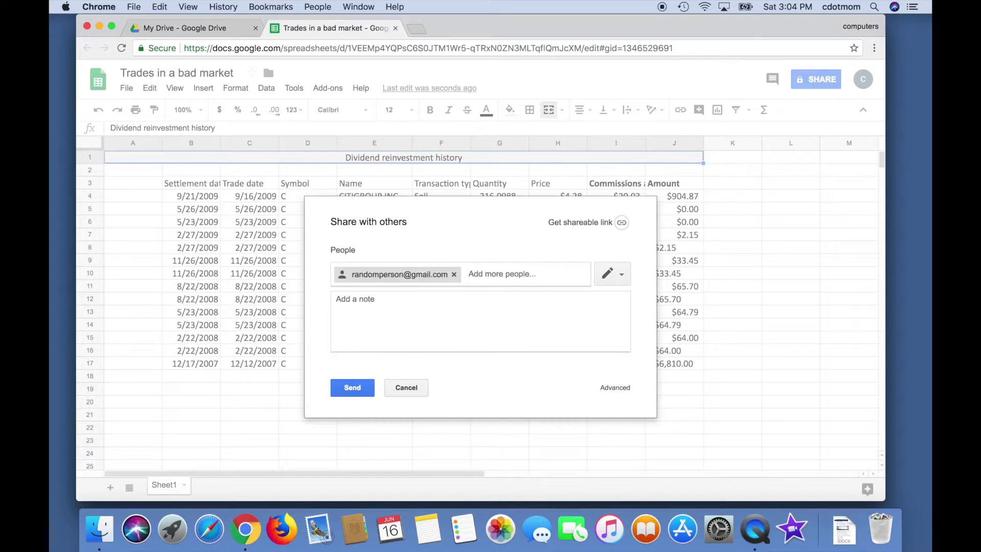
Add the note 'Here's the spreadsheet I am sharing with you', keep Can edit, and send
left_click(395, 308)
type("Here")
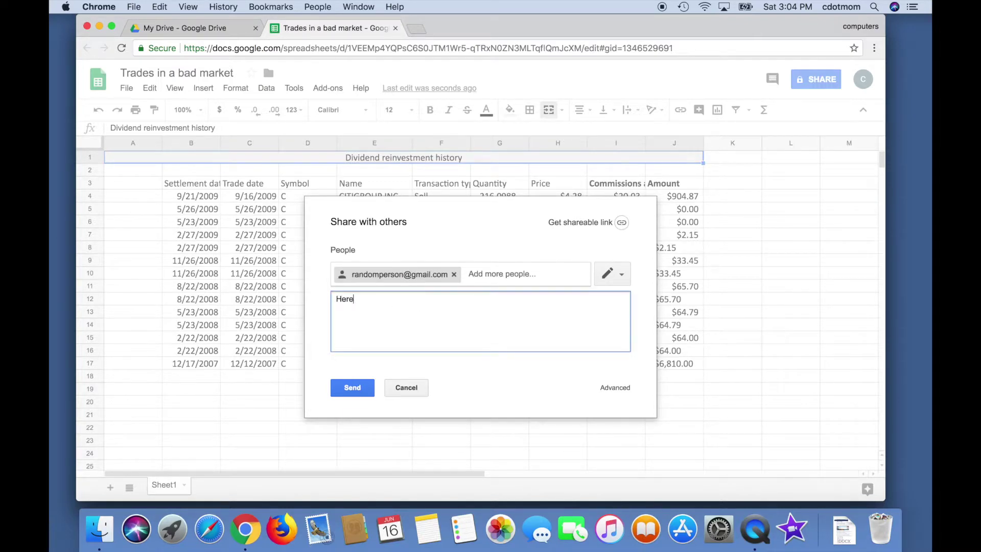
type("'s the sprea")
type("sd")
type("hee")
type("t I am sharing iwth")
key("BackSpace")
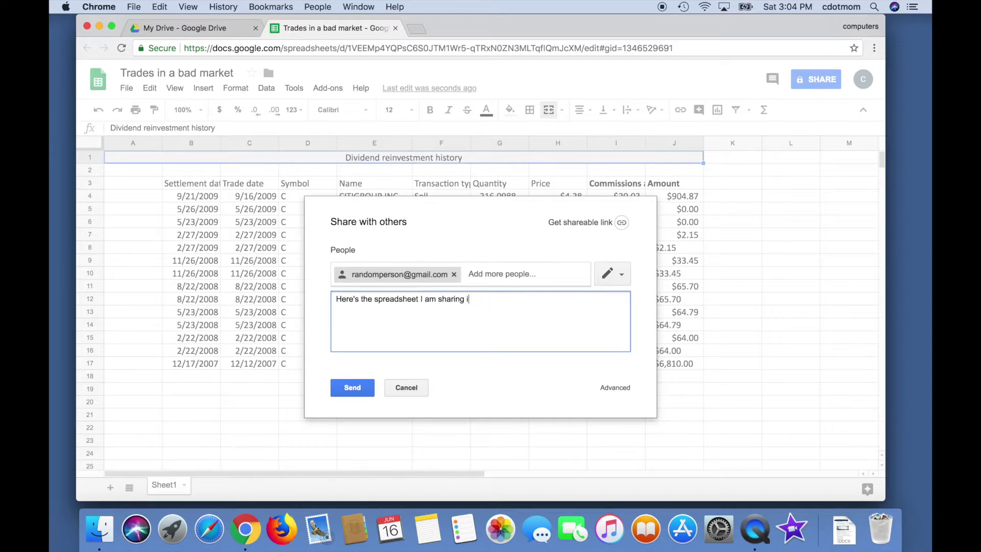
key("BackSpace")
type("with you.")
left_click(617, 278)
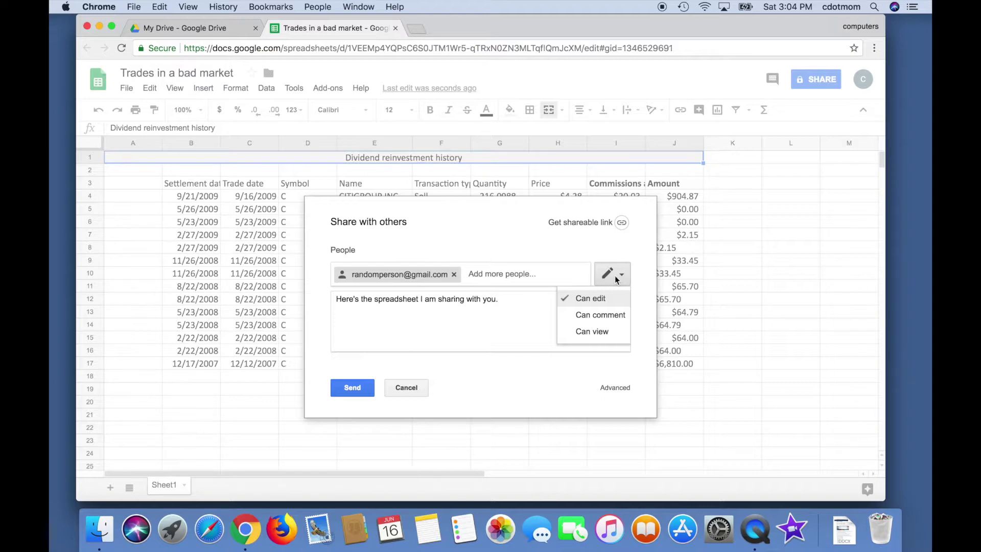
left_click(521, 315)
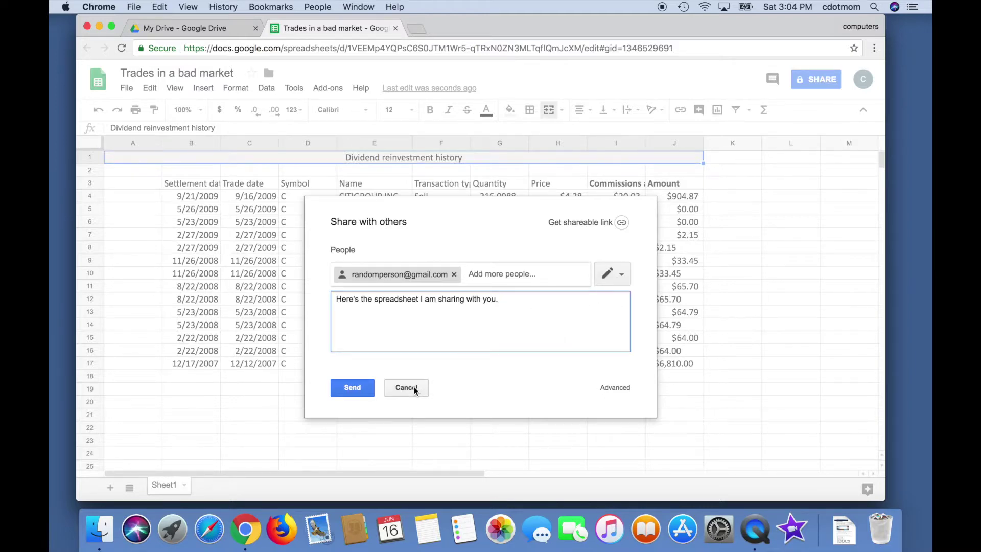
left_click(361, 387)
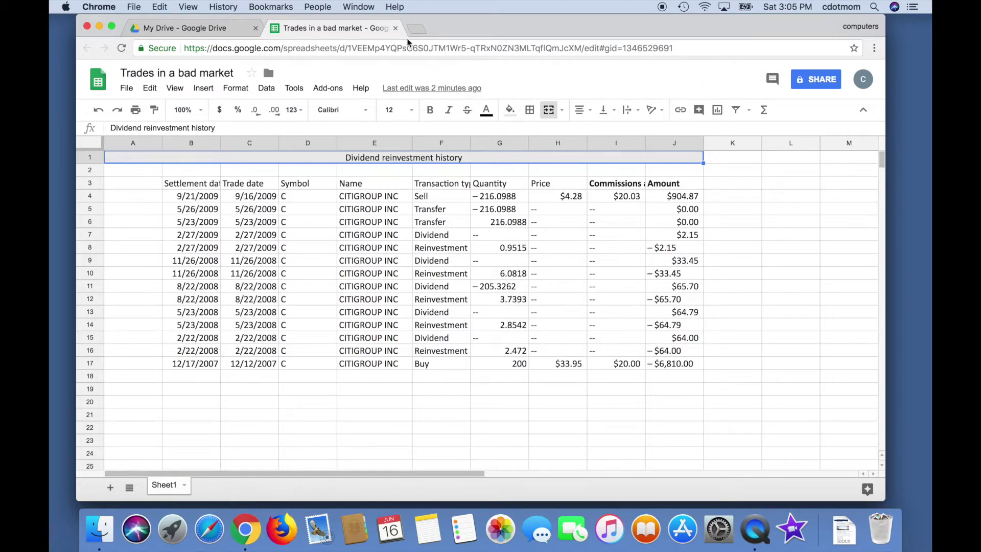
Close the spreadsheet tab and search Drive for 'trades'
left_click(396, 29)
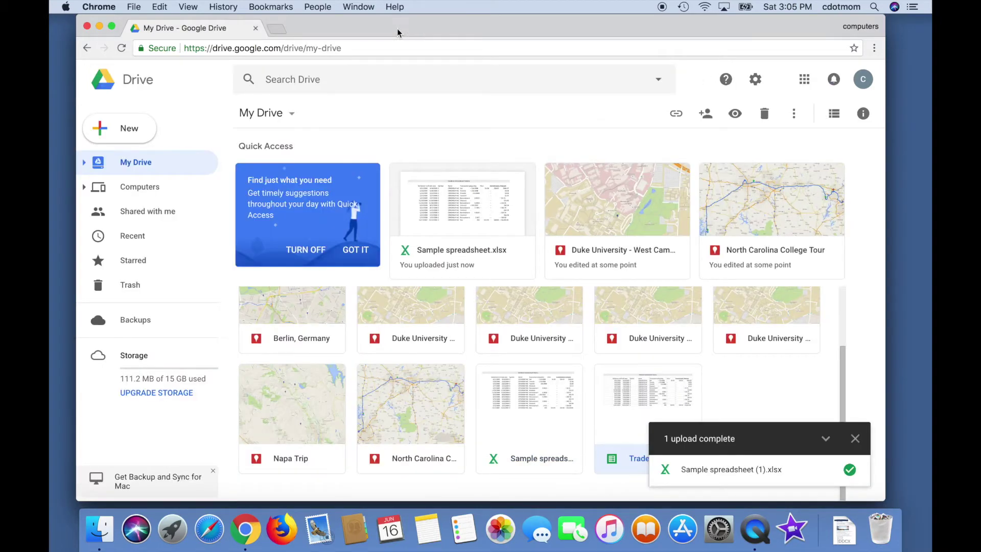
left_click(332, 83)
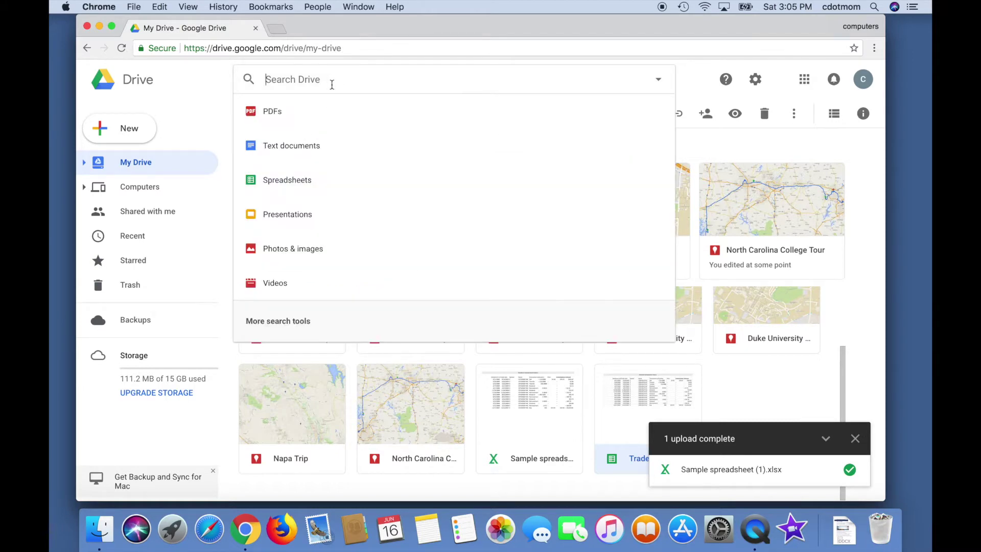
type("trades")
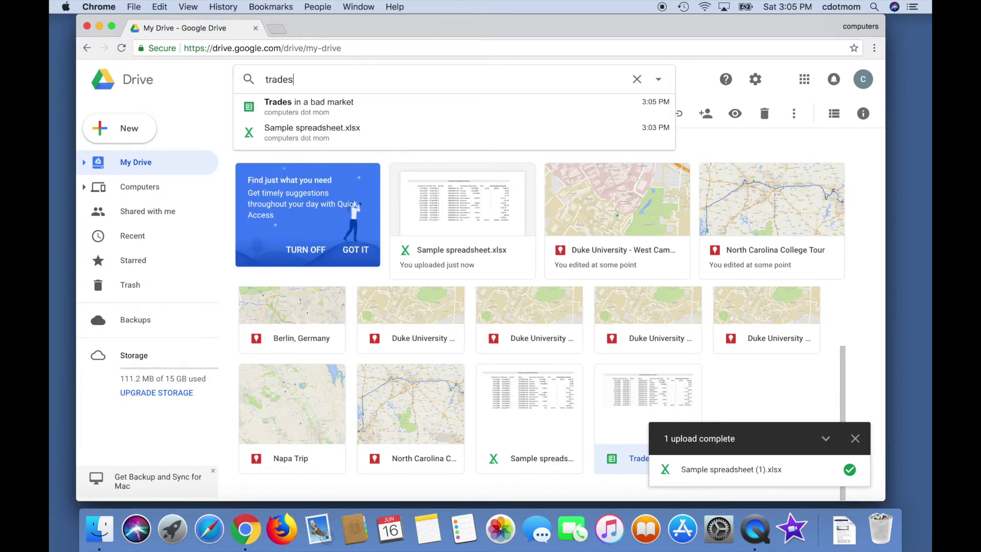
key("Return")
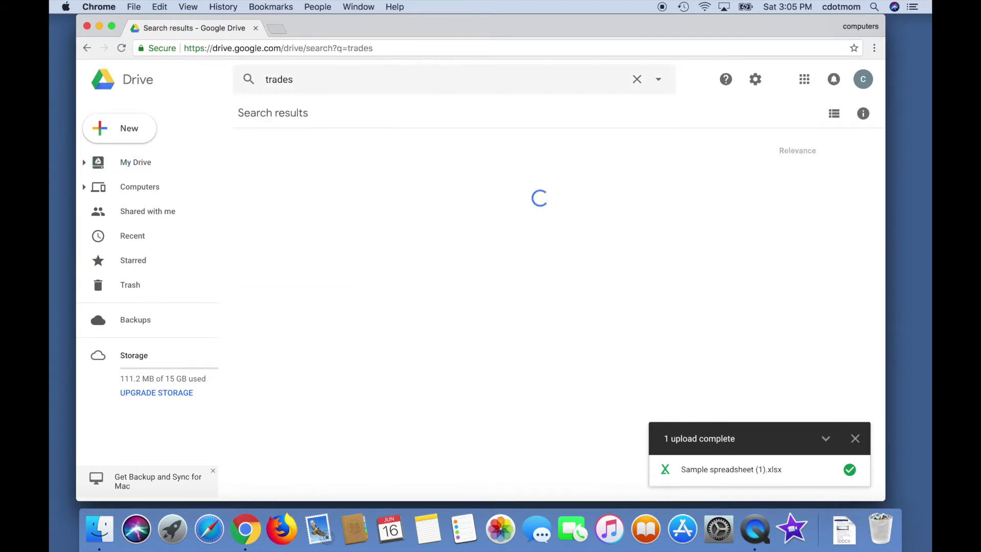